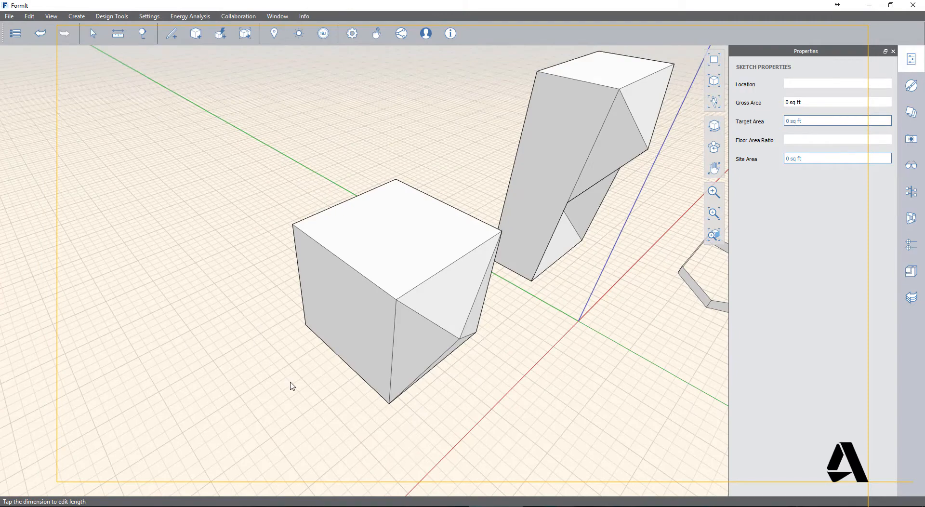
Step: Flatten the cube's four triangular front faces into a single plane, selecting the left-hand triangle first as the reference
middle_drag(501, 425, 508, 371)
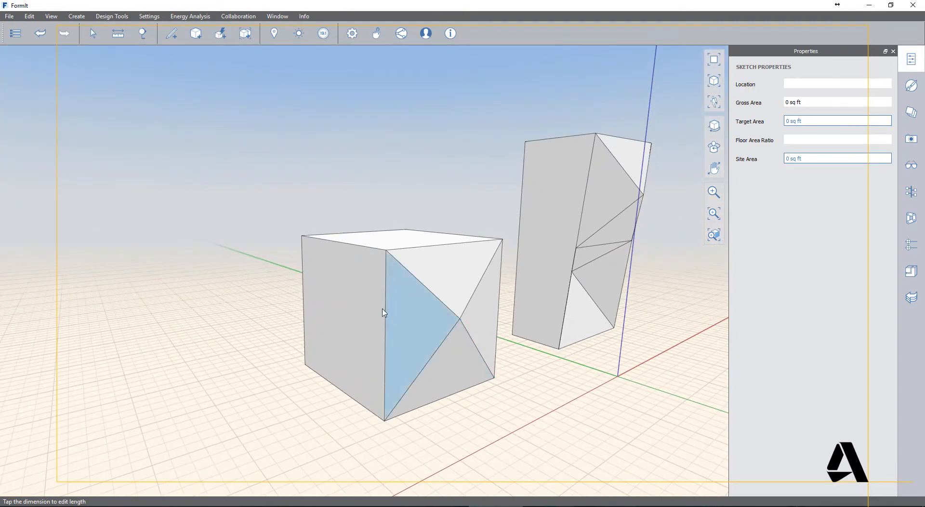
middle_drag(521, 436, 470, 436)
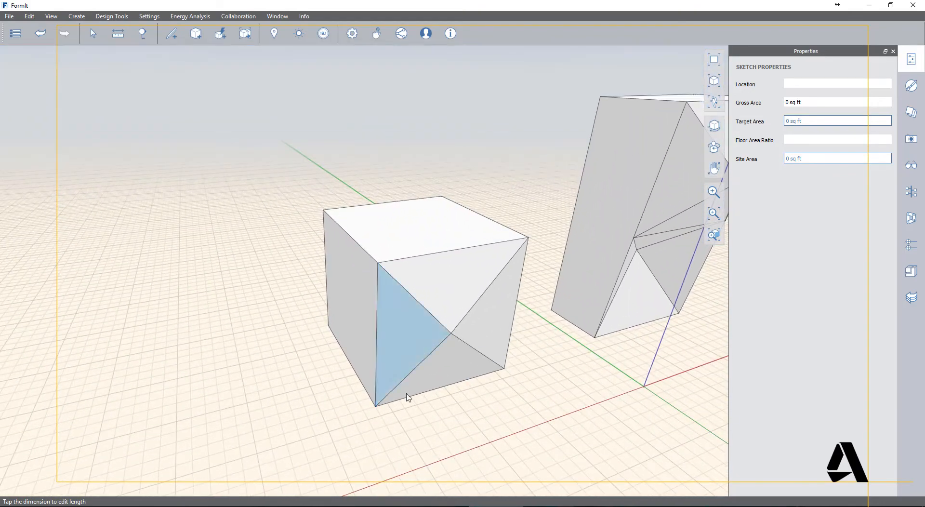
middle_drag(406, 395, 463, 363)
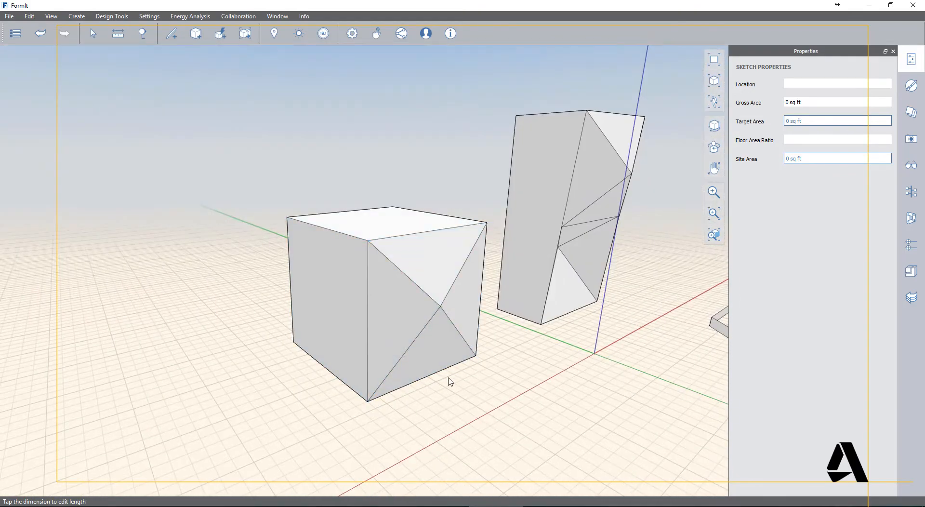
middle_drag(435, 414, 452, 400)
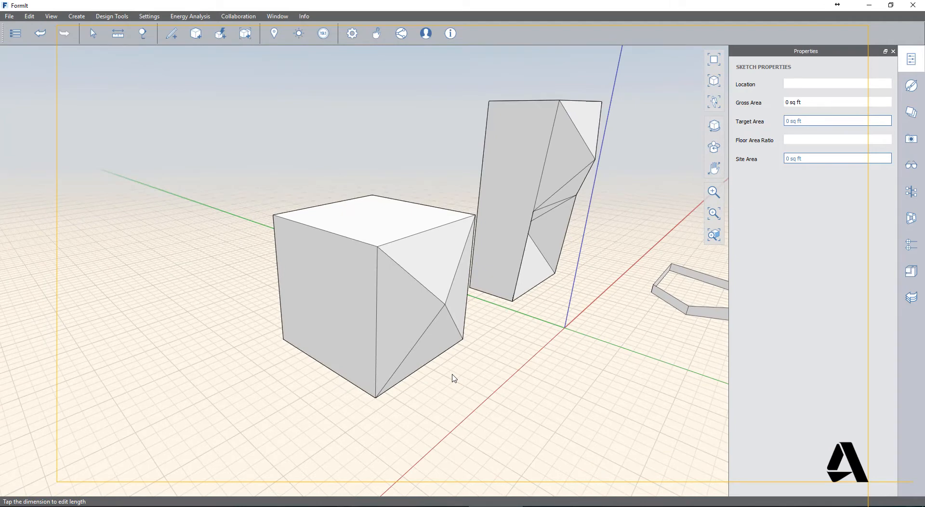
middle_drag(468, 356, 487, 393)
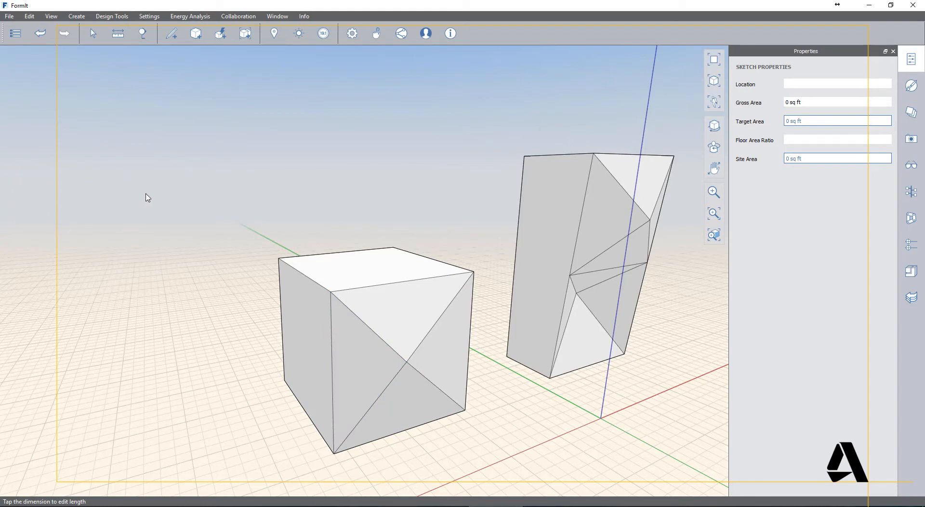
click(370, 365)
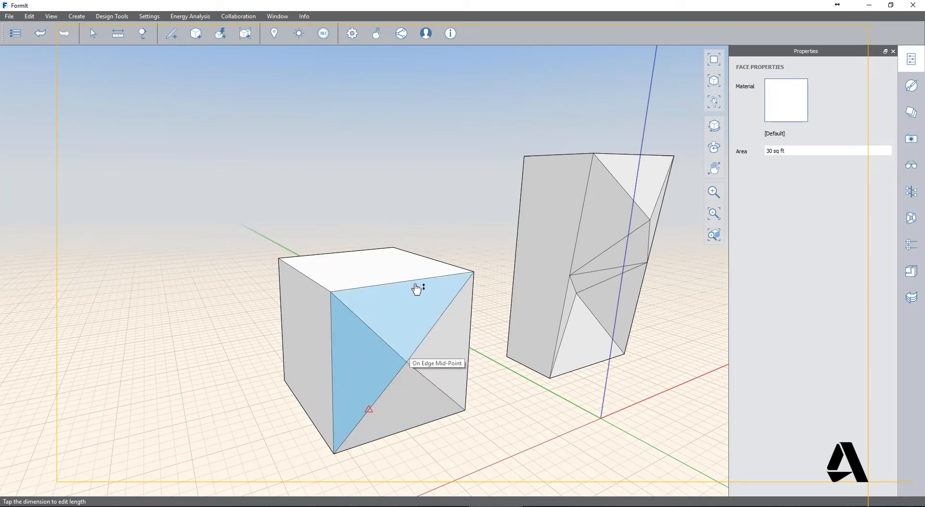
ctrl+click(413, 320)
ctrl+click(440, 355)
ctrl+click(407, 387)
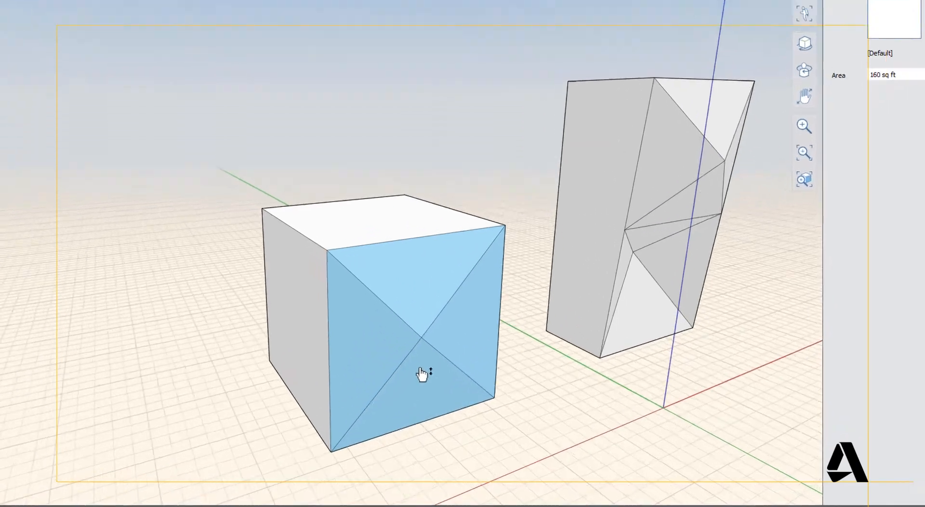
right_click(408, 390)
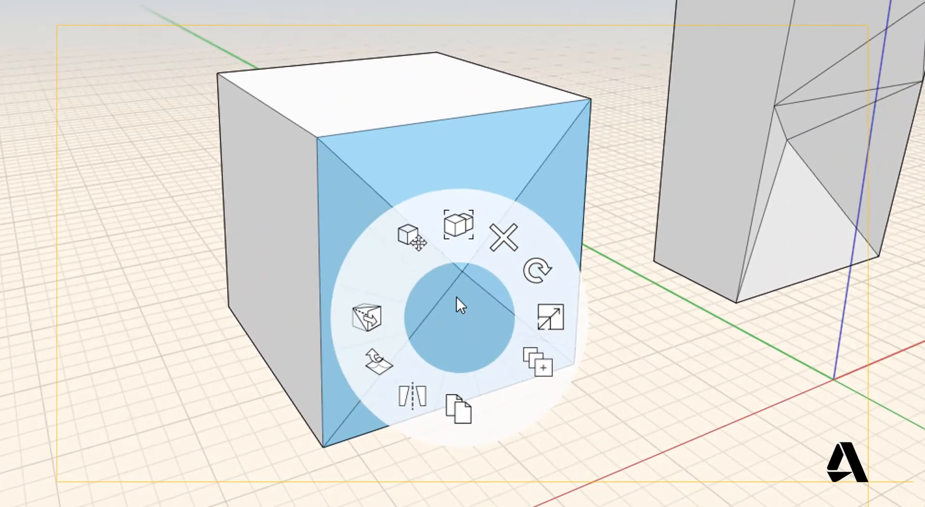
click(368, 324)
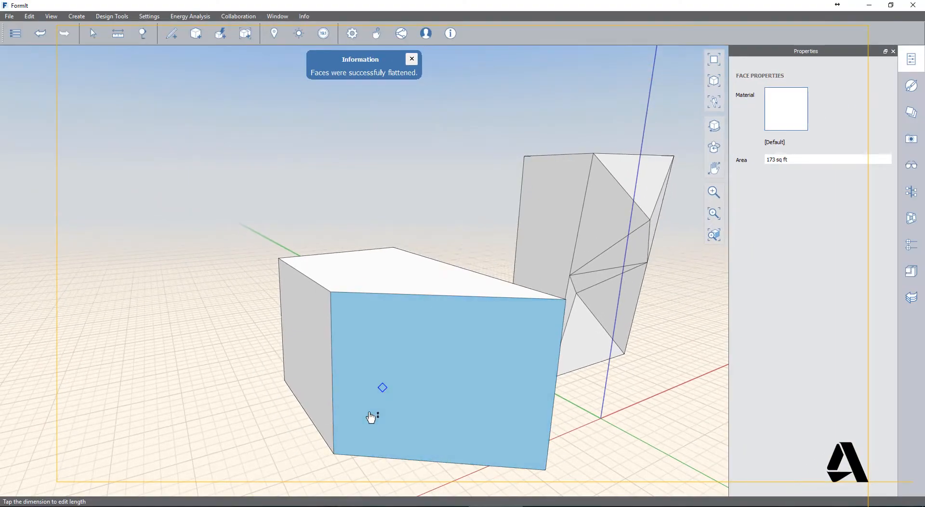
Step: Draw a vertical rectangle about 7 ft wide and 12 ft high beside the tall faceted box
middle_drag(371, 418, 330, 428)
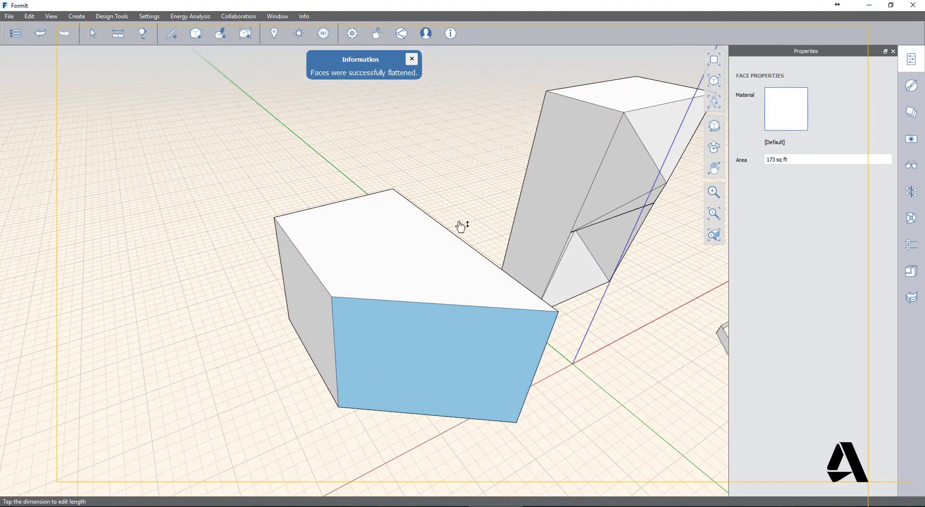
middle_drag(463, 306, 434, 275)
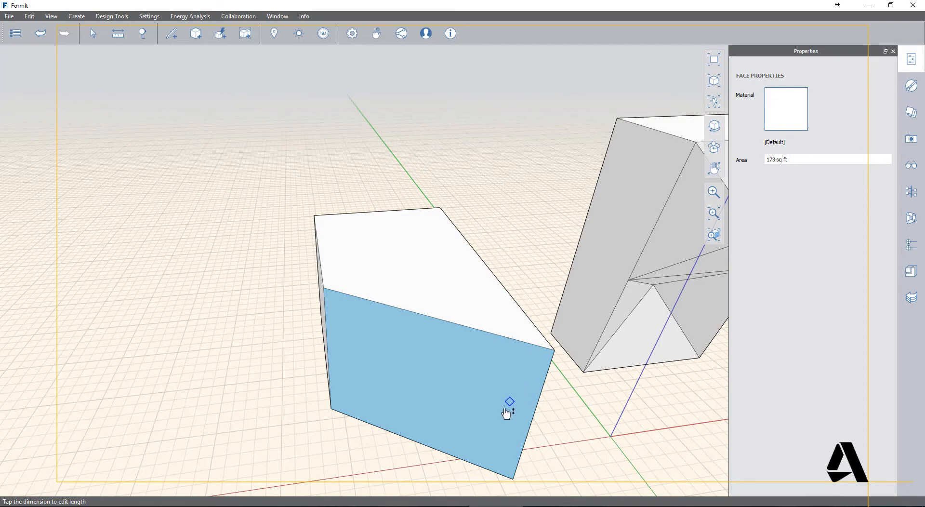
middle_drag(404, 390, 275, 248)
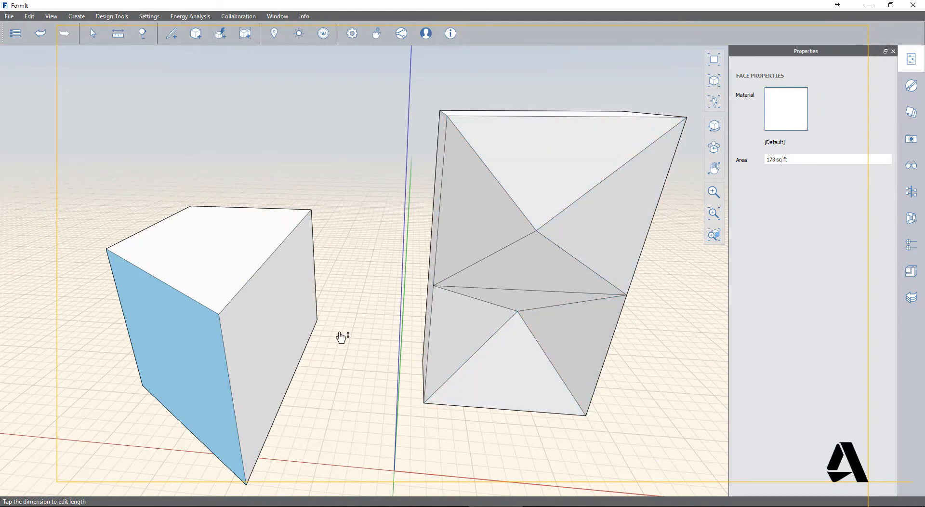
middle_drag(366, 386, 149, 306)
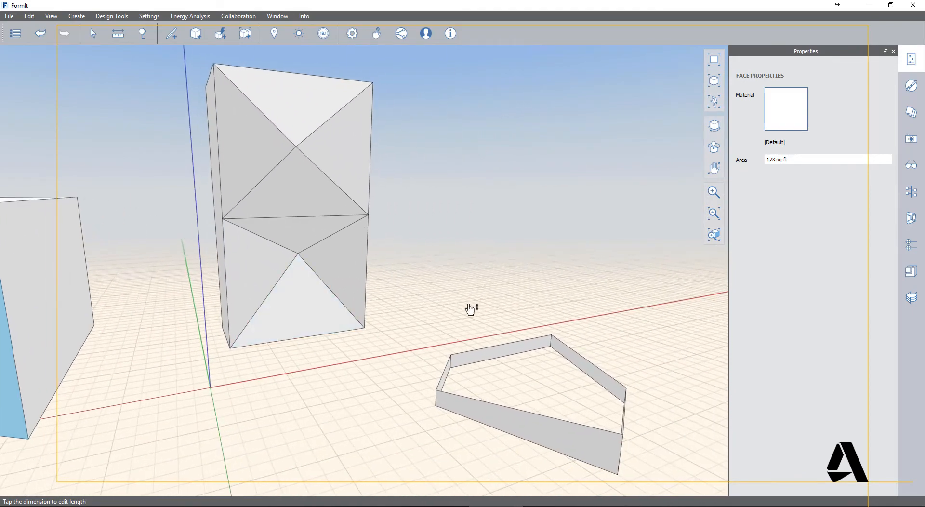
middle_drag(471, 308, 394, 332)
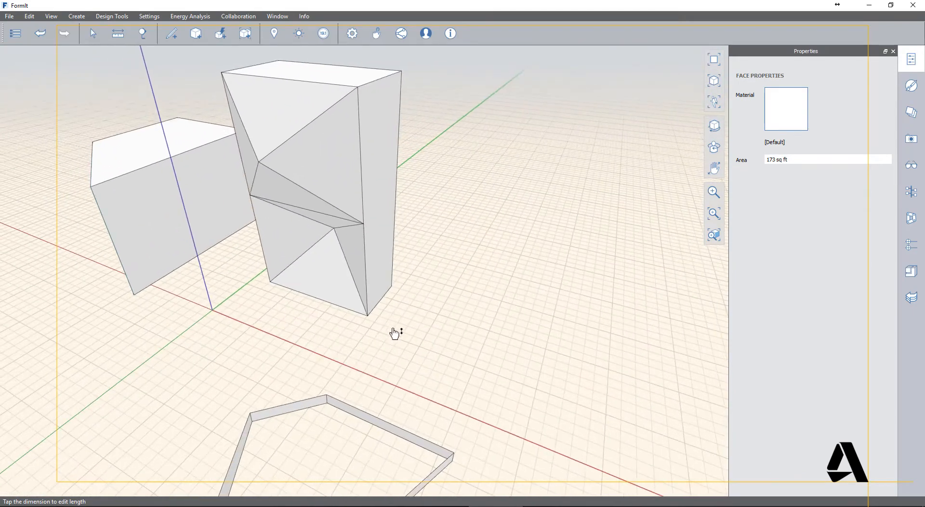
click(173, 34)
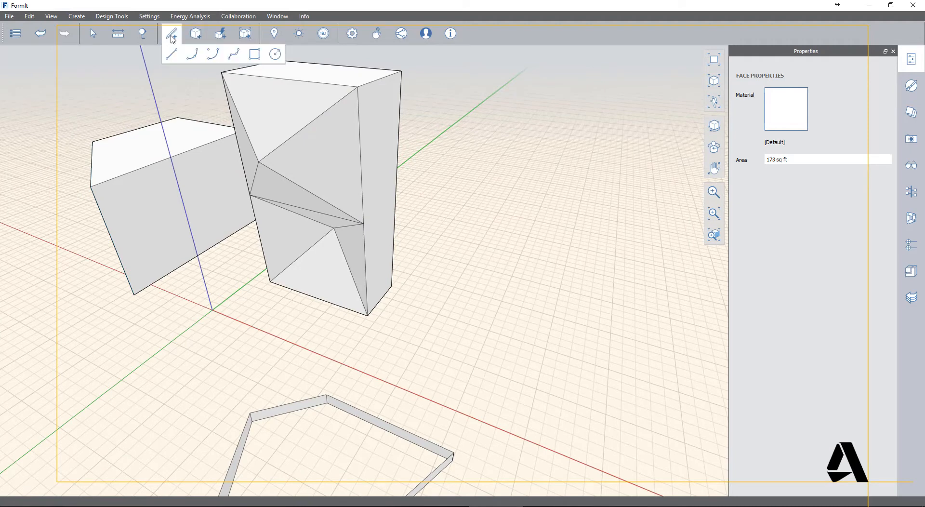
click(254, 54)
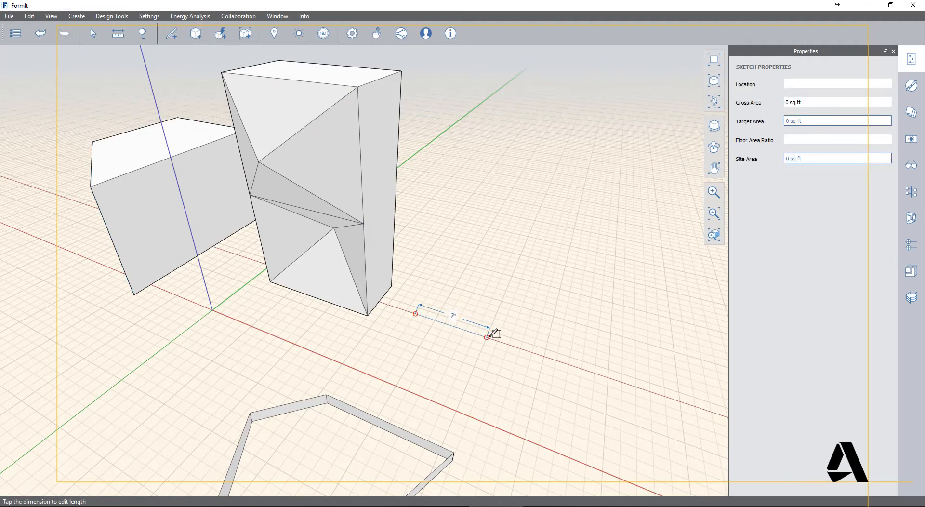
click(490, 333)
right_drag(427, 233, 354, 175)
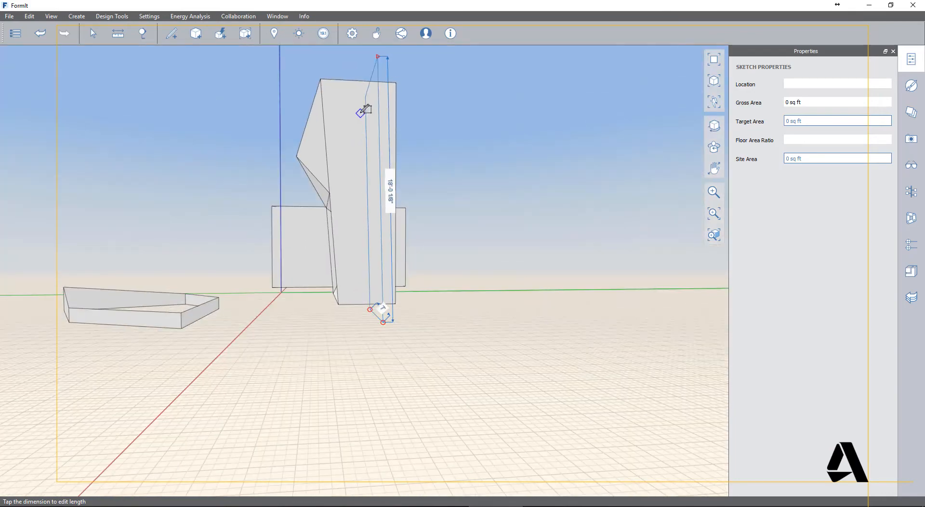
click(383, 160)
right_drag(361, 321, 528, 346)
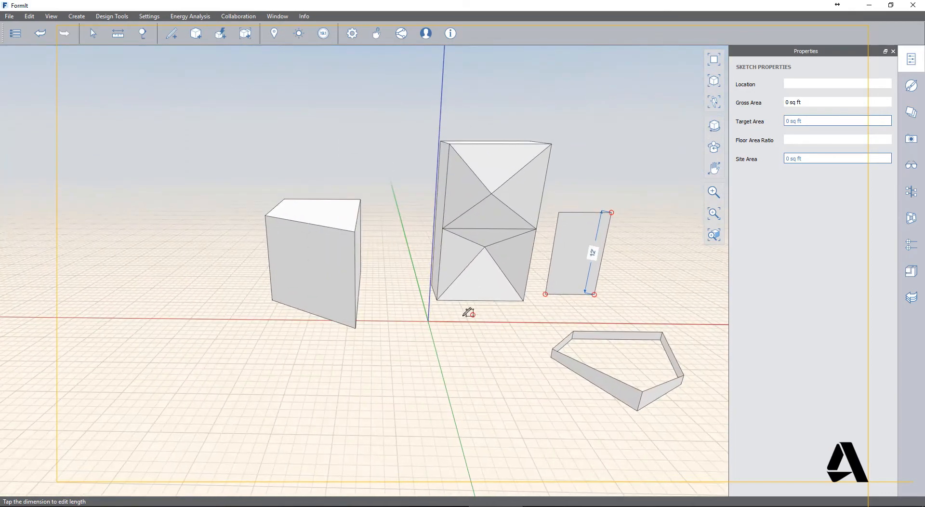
middle_drag(460, 295, 387, 384)
key(Escape)
Step: Flatten the tall box's eight triangular front faces, selecting the standing rectangle first as the reference plane
middle_drag(469, 242, 398, 202)
right_drag(399, 206, 449, 348)
click(445, 283)
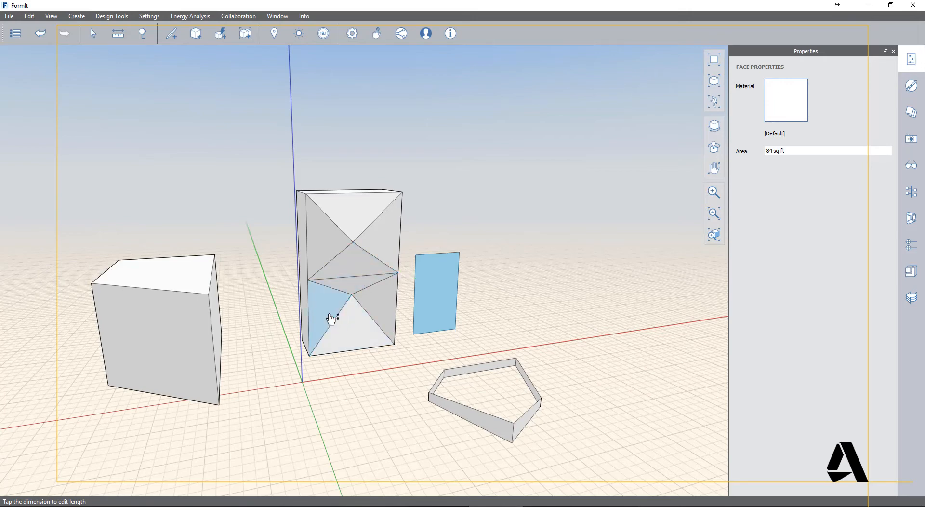
click(343, 299)
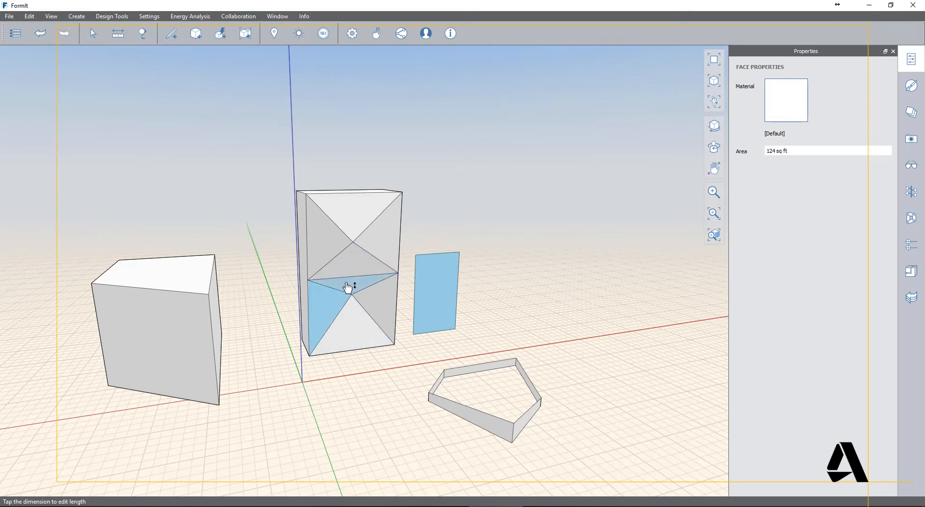
ctrl+click(384, 312)
ctrl+click(355, 331)
ctrl+click(355, 268)
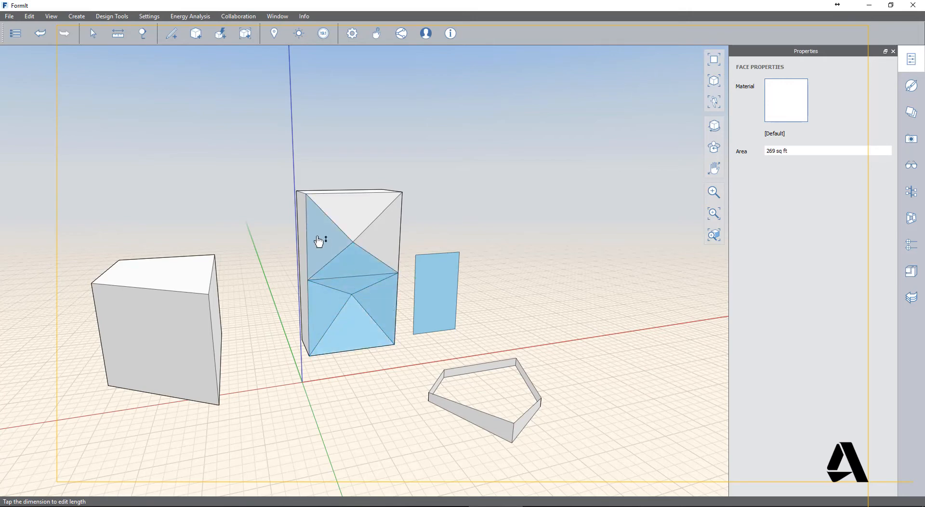
ctrl+click(320, 242)
ctrl+click(341, 218)
ctrl+click(392, 239)
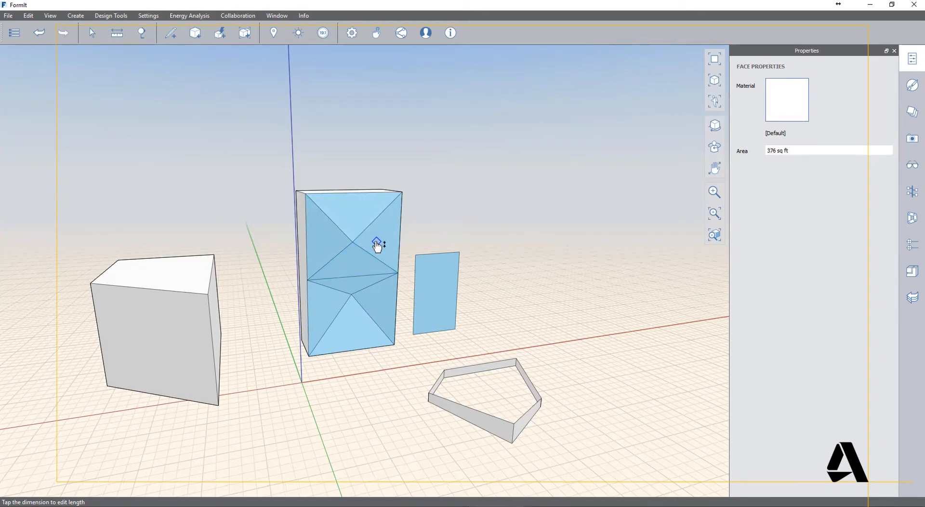
right_click(377, 245)
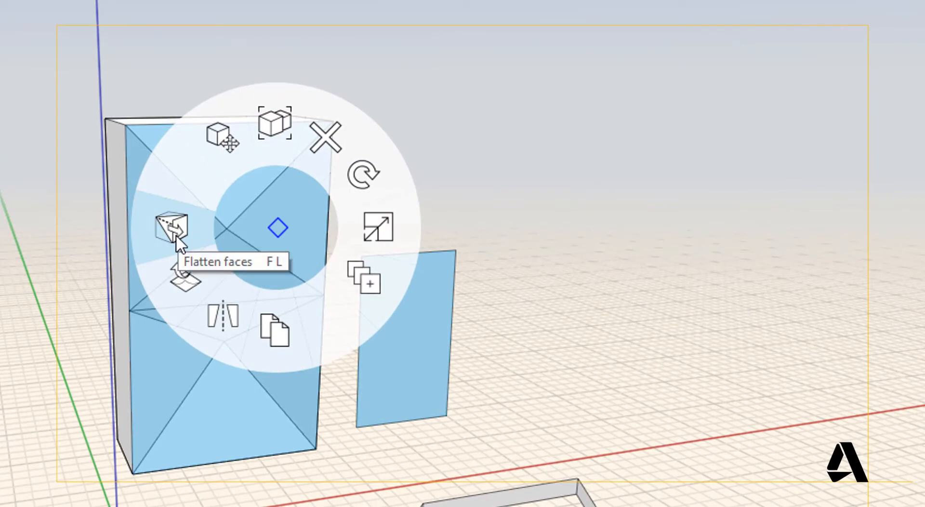
click(176, 237)
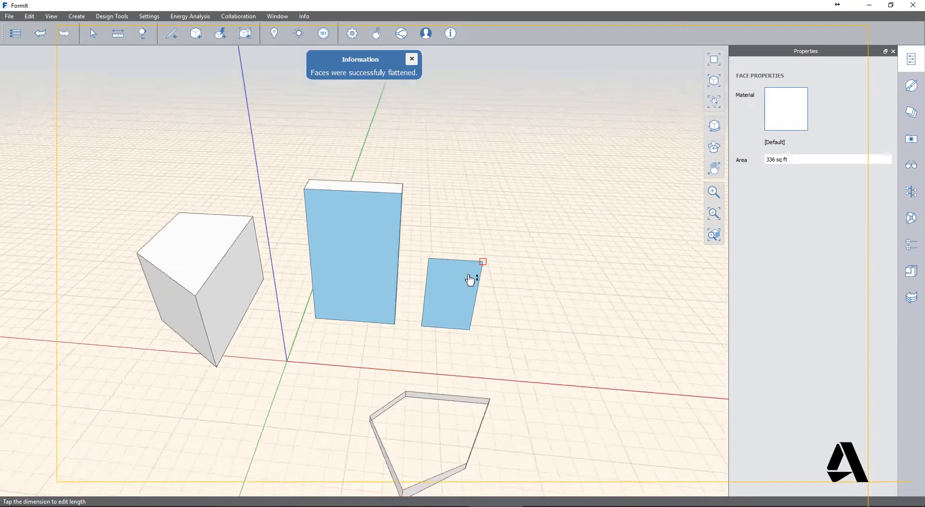
Step: Clear the selection and Cover the open top of the low five-sided wall loop, using its long upper front edge
middle_drag(470, 280, 494, 302)
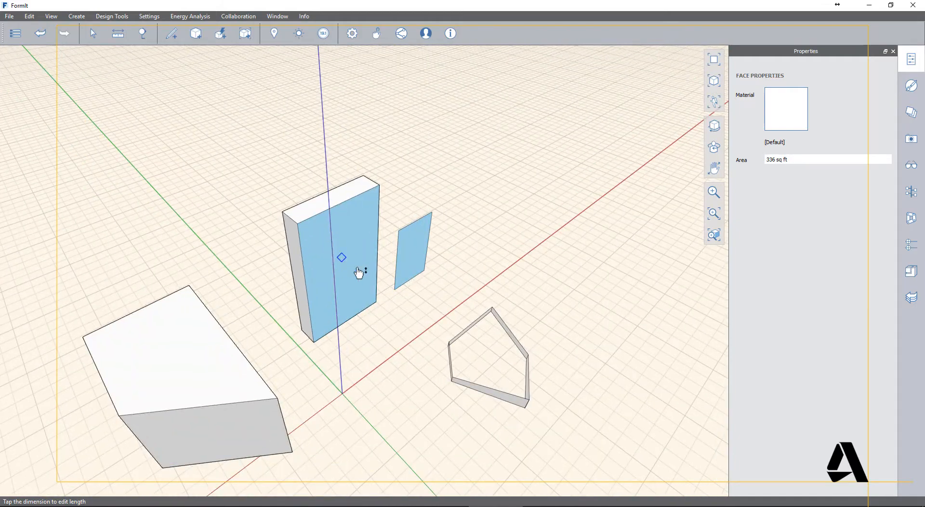
scroll(346, 313, up, 3)
mouse_move(407, 330)
middle_down()
mouse_move(324, 294)
mouse_move(299, 417)
middle_up()
key(Escape)
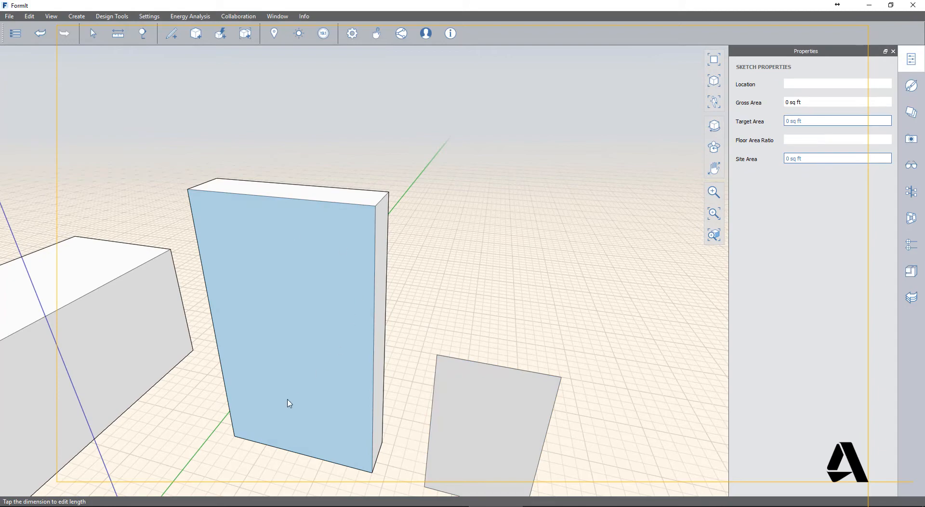
middle_drag(302, 338, 369, 176)
scroll(291, 345, down, 3)
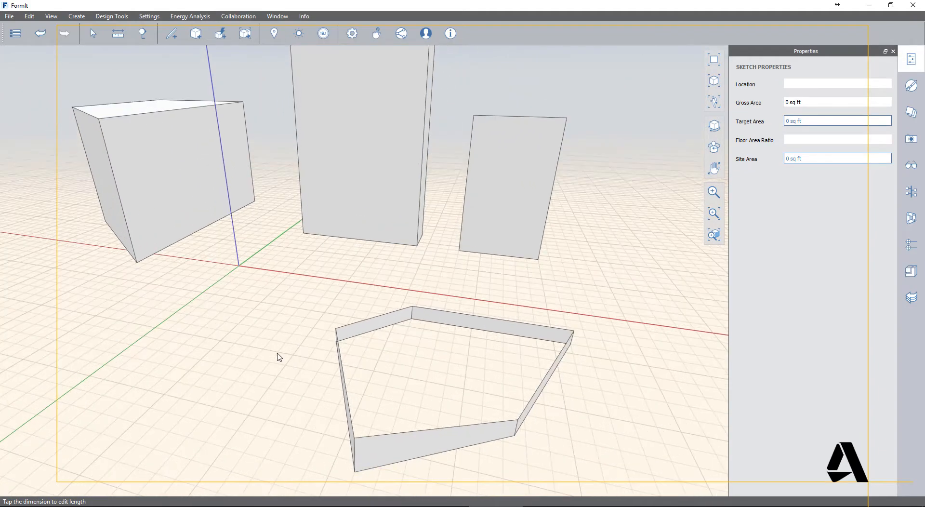
middle_drag(289, 391, 275, 413)
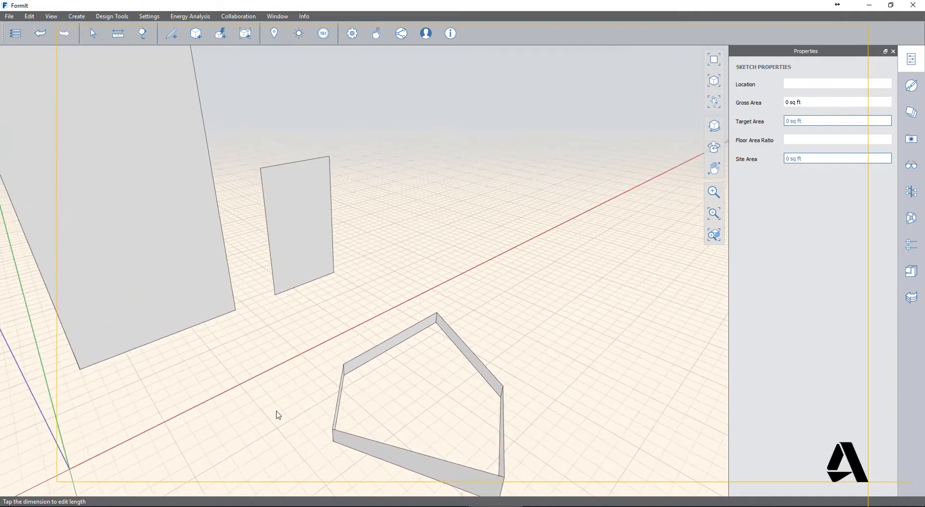
middle_drag(314, 375, 480, 335)
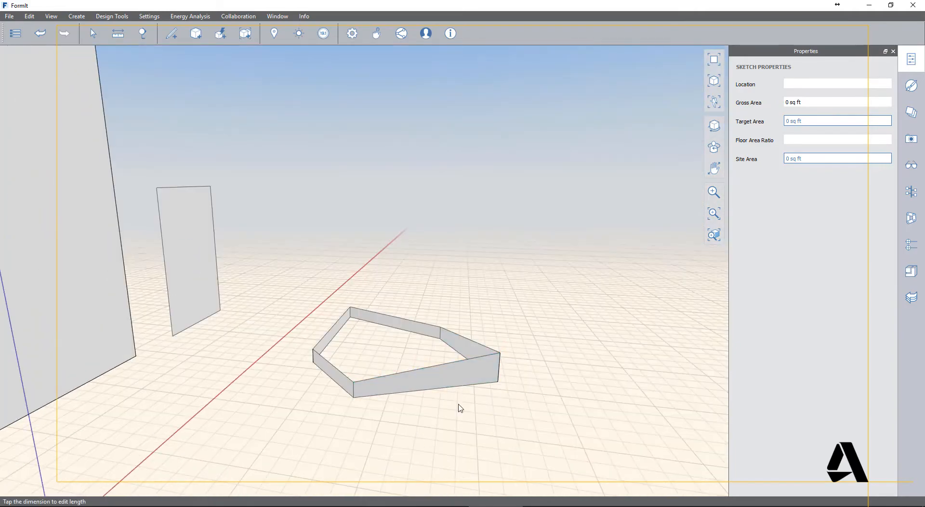
middle_drag(514, 385, 470, 347)
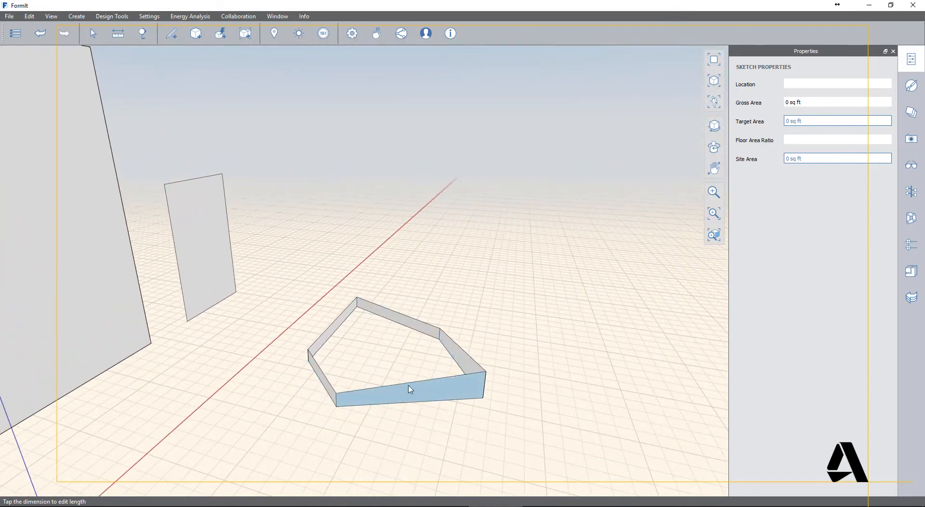
click(430, 386)
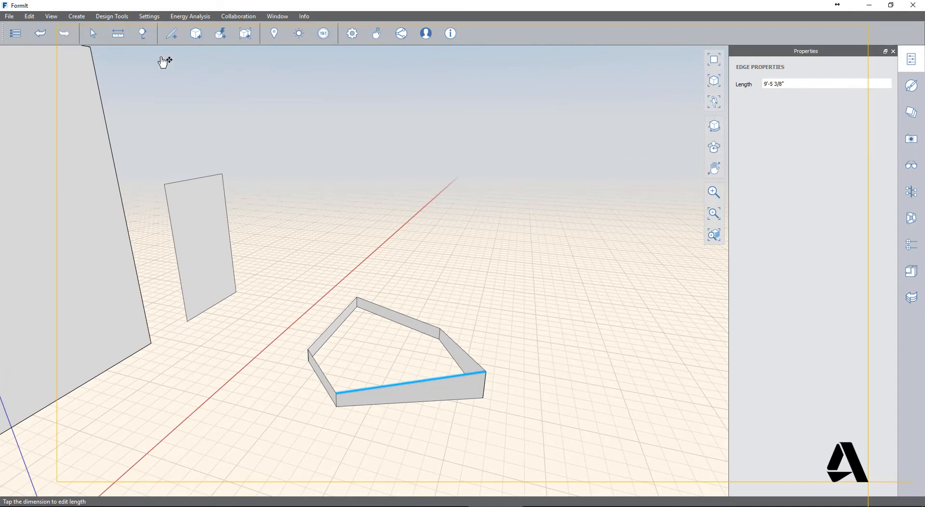
click(217, 35)
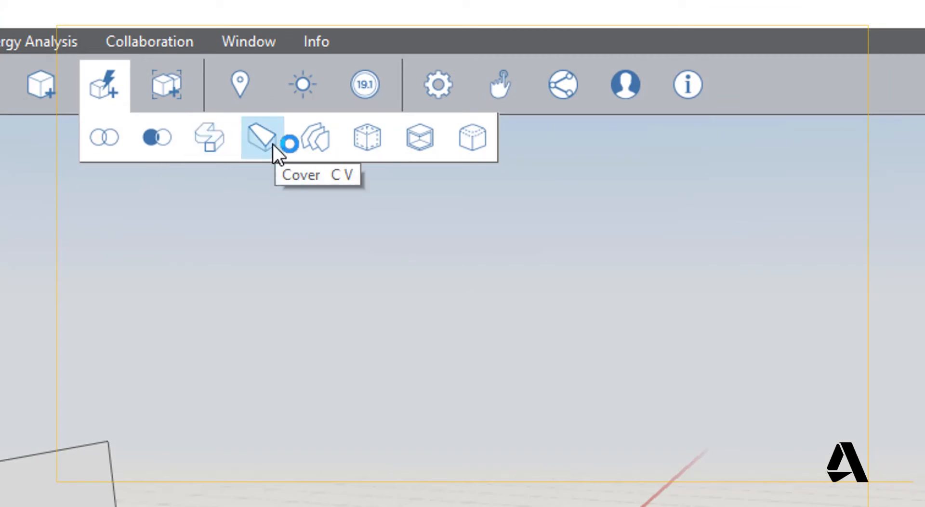
click(272, 144)
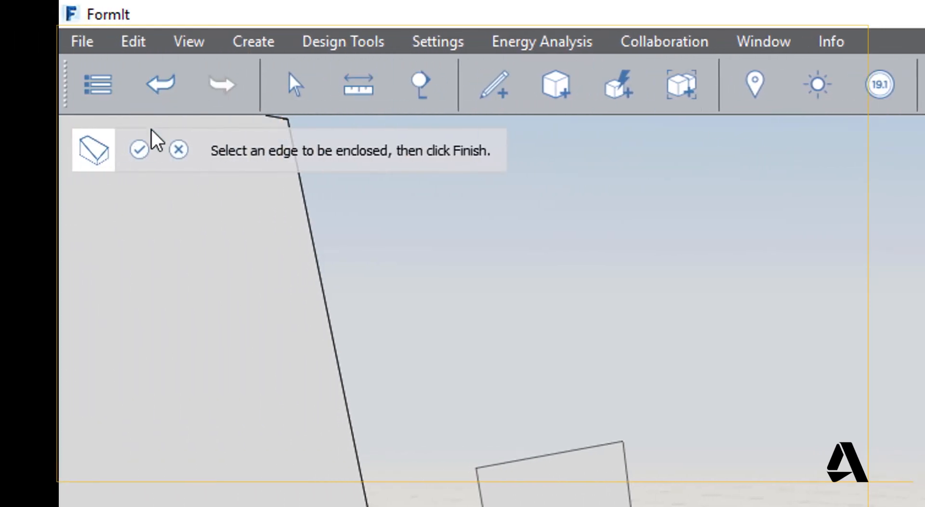
click(139, 150)
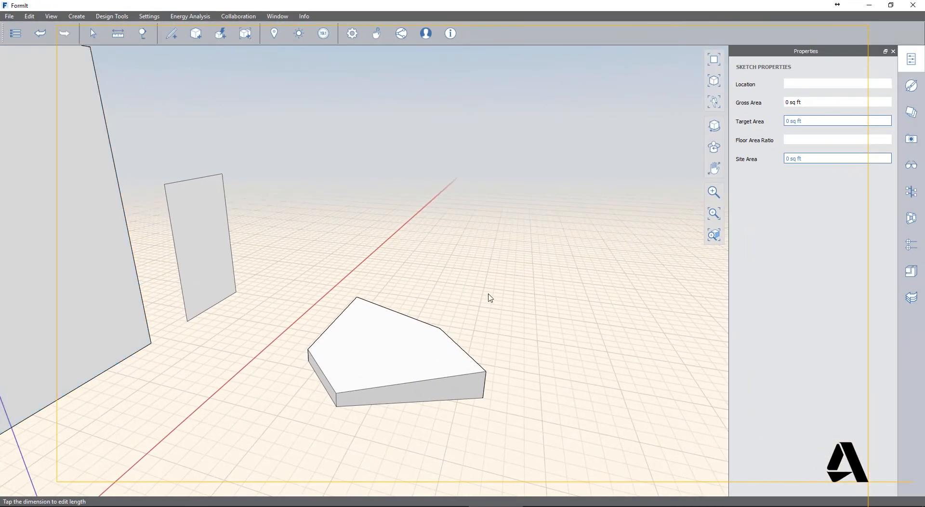
middle_drag(489, 297, 515, 291)
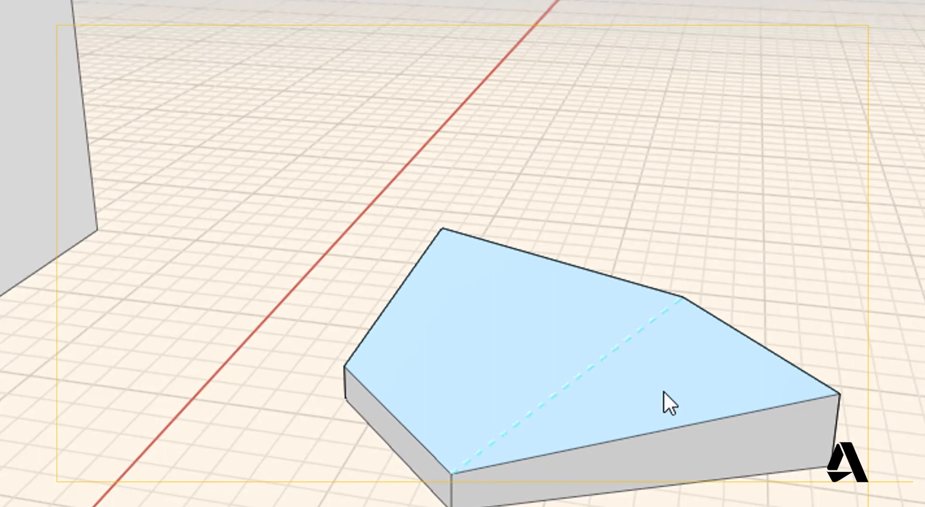
Step: Select the two-part folded cover on top of the low five-sided wall loop and flatten its faces into a single plane
mouse_move(664, 391)
middle_down()
mouse_move(746, 378)
mouse_move(688, 376)
mouse_move(679, 386)
middle_up()
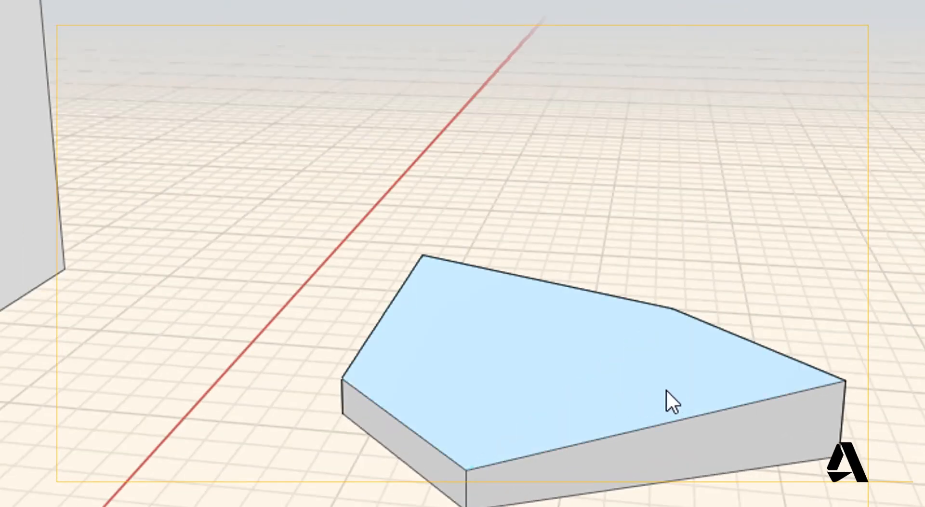
click(667, 390)
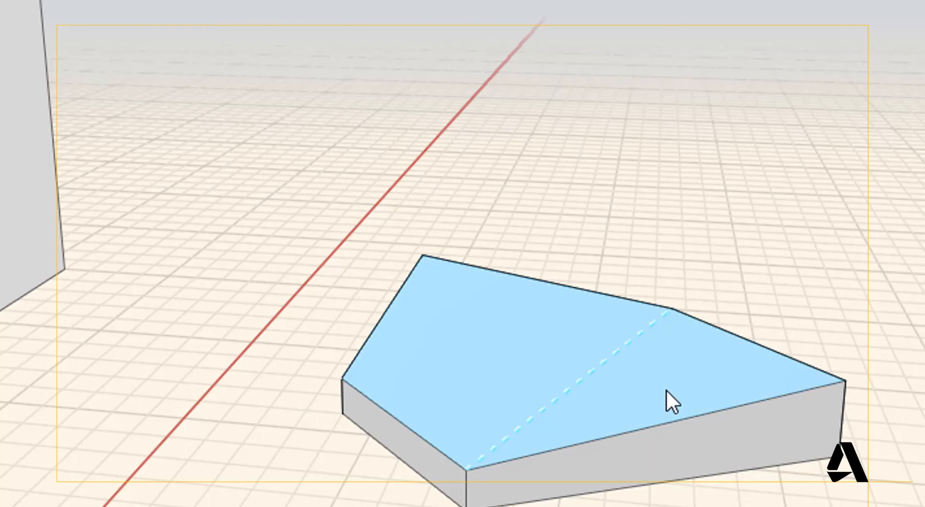
right_click(695, 369)
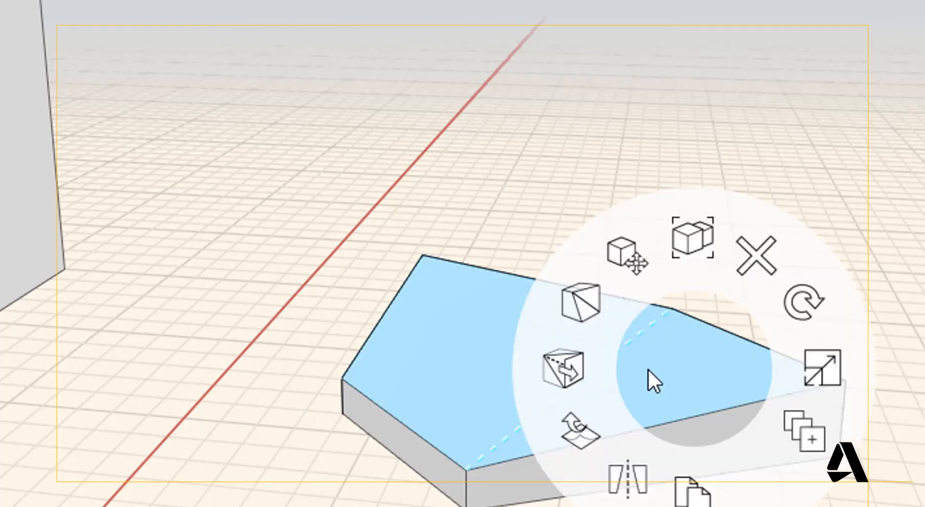
click(579, 372)
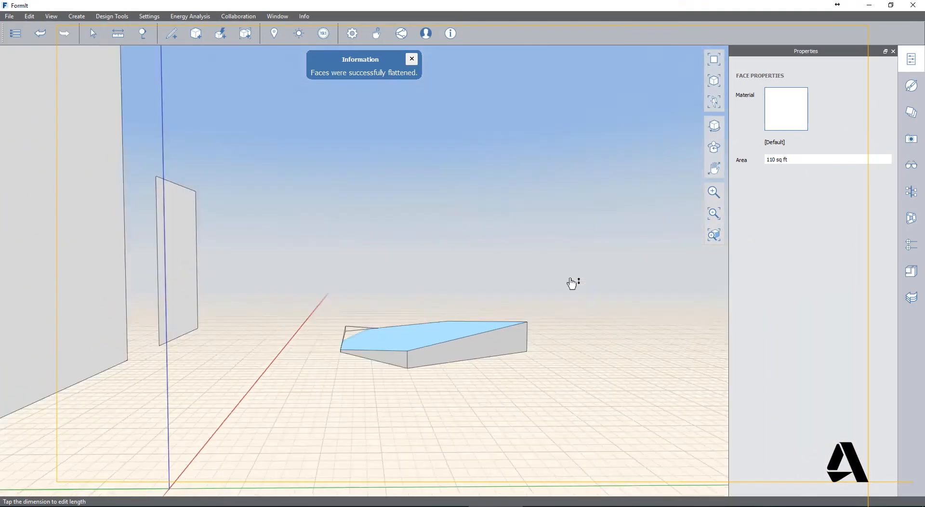
Step: Inspect the flattened cover from below, above and the side, checking how it meets the wall edges, and review the other solids
middle_drag(572, 284, 582, 232)
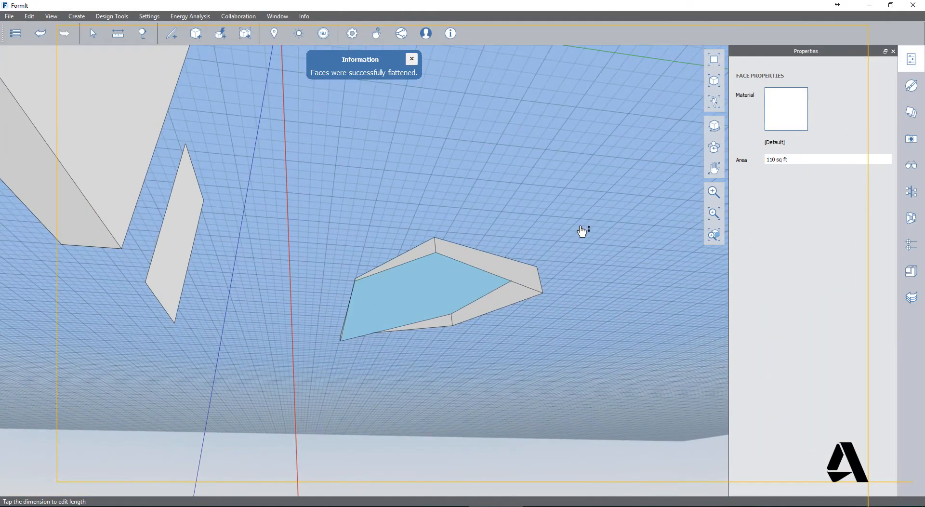
mouse_move(393, 316)
middle_down()
mouse_move(413, 349)
mouse_move(398, 432)
middle_up()
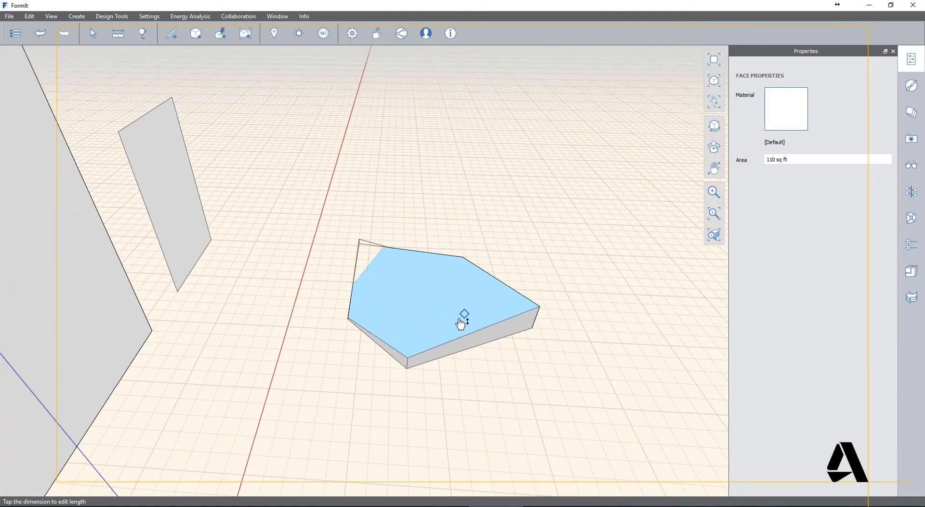
mouse_move(431, 311)
middle_down()
mouse_move(510, 263)
mouse_move(427, 245)
mouse_move(407, 353)
mouse_move(507, 315)
middle_up()
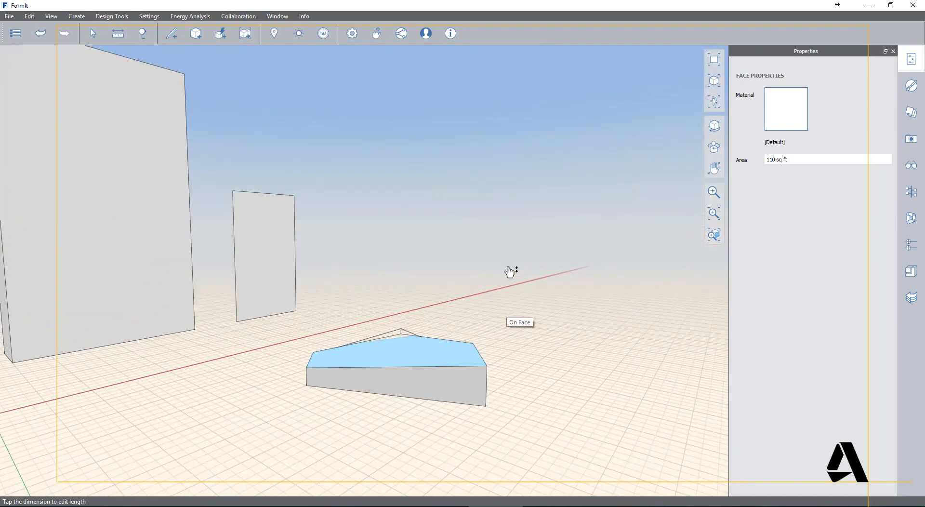
right_click(415, 355)
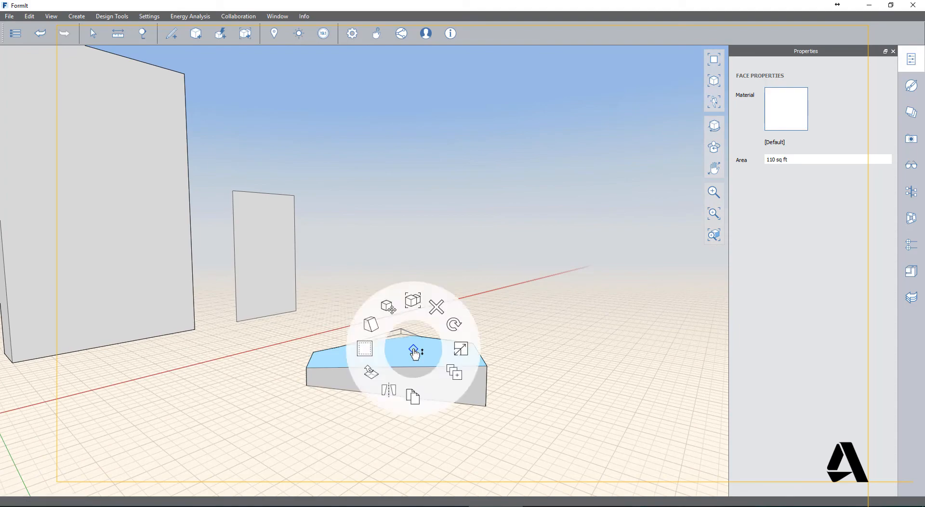
right_drag(530, 202, 400, 306)
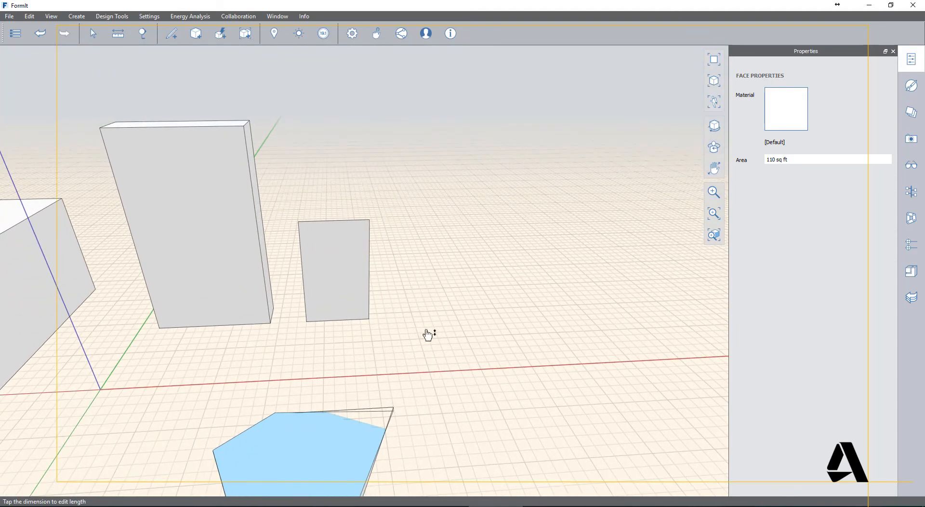
right_drag(428, 333, 538, 306)
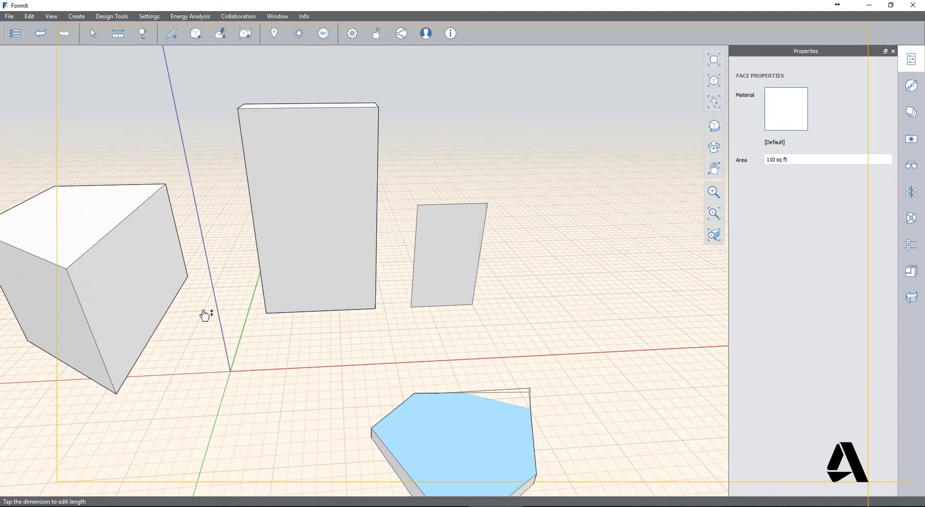
right_drag(205, 315, 64, 117)
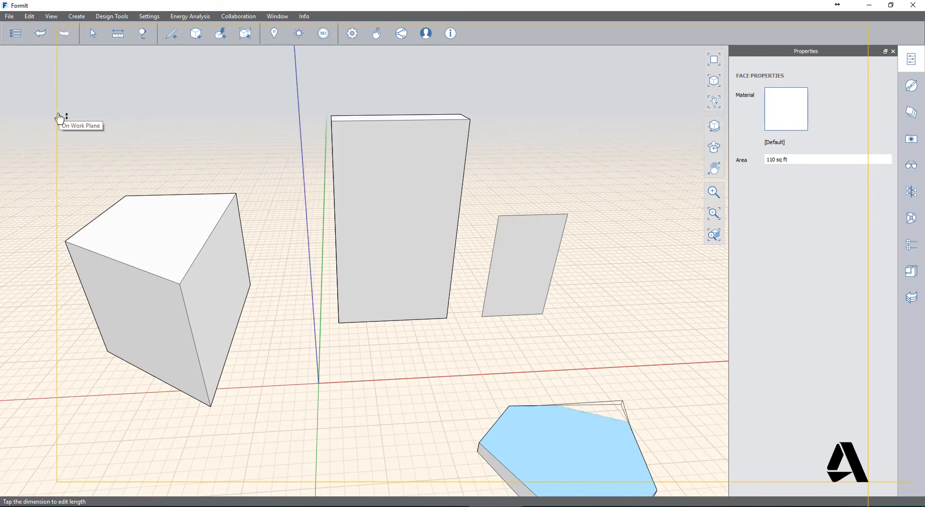